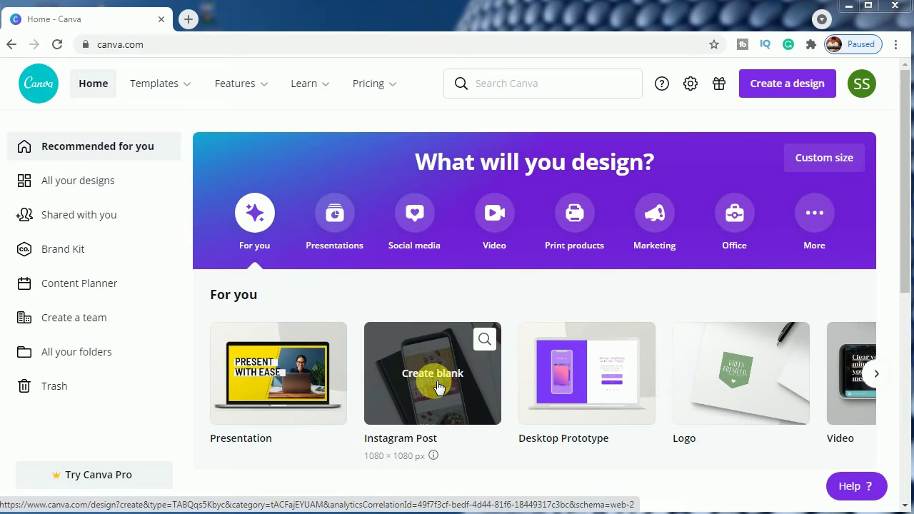
Step: Create a blank 1080 × 1080 Instagram Post design from the home page
click(439, 386)
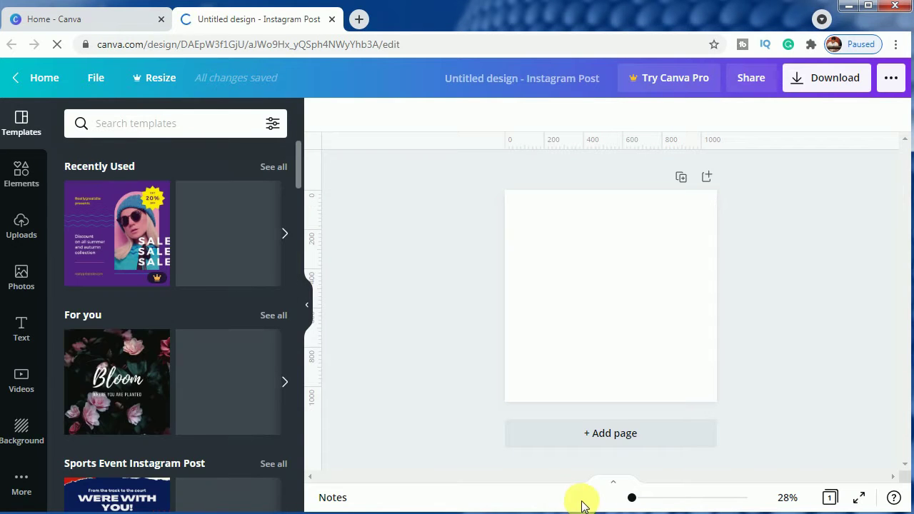
Step: Add the uploaded silver tea set photo and enlarge it to about 866 × 866, centred
click(26, 230)
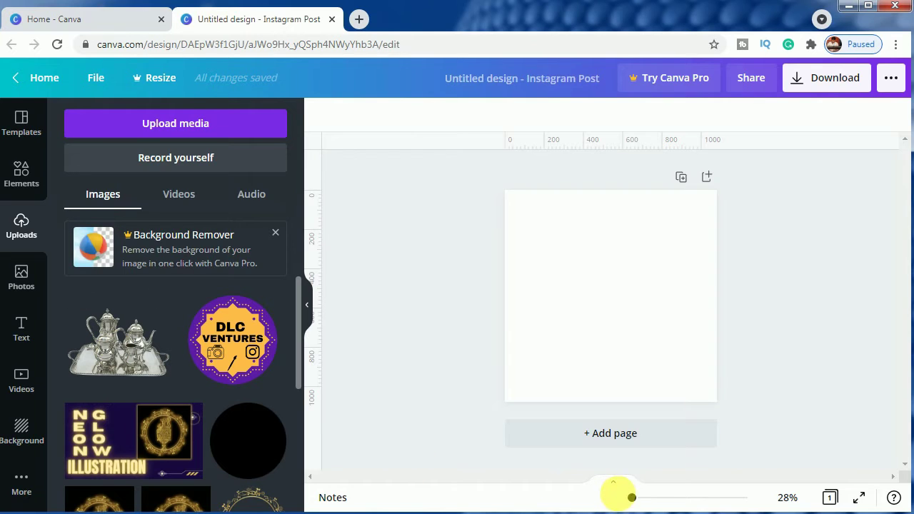
drag(637, 500, 640, 502)
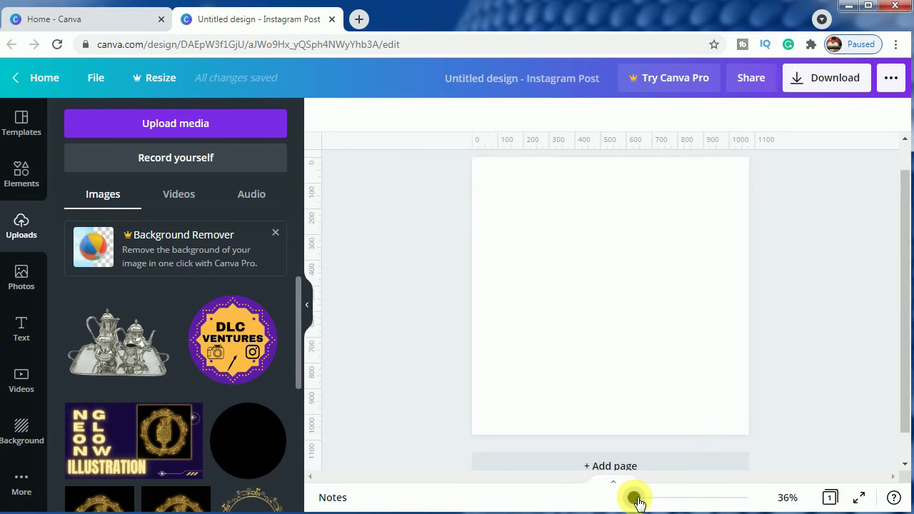
mouse_move(119, 342)
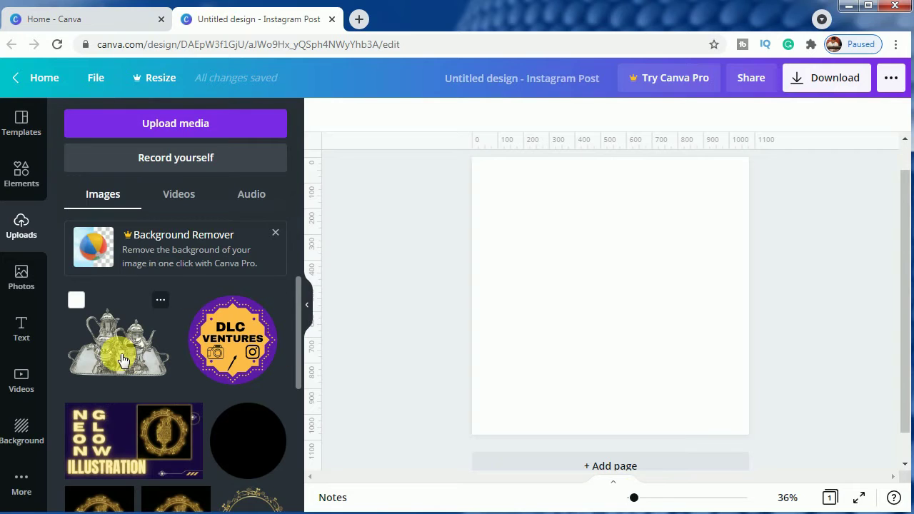
click(123, 361)
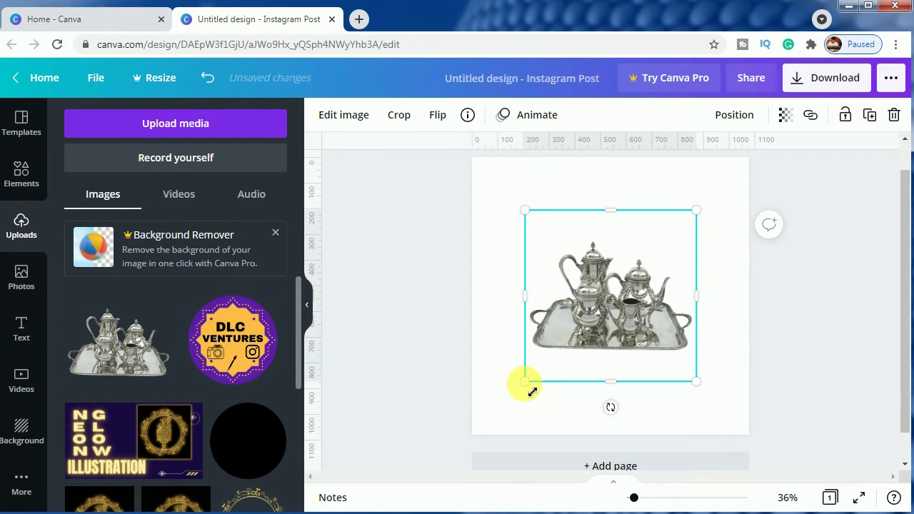
drag(525, 381, 489, 418)
drag(697, 210, 723, 185)
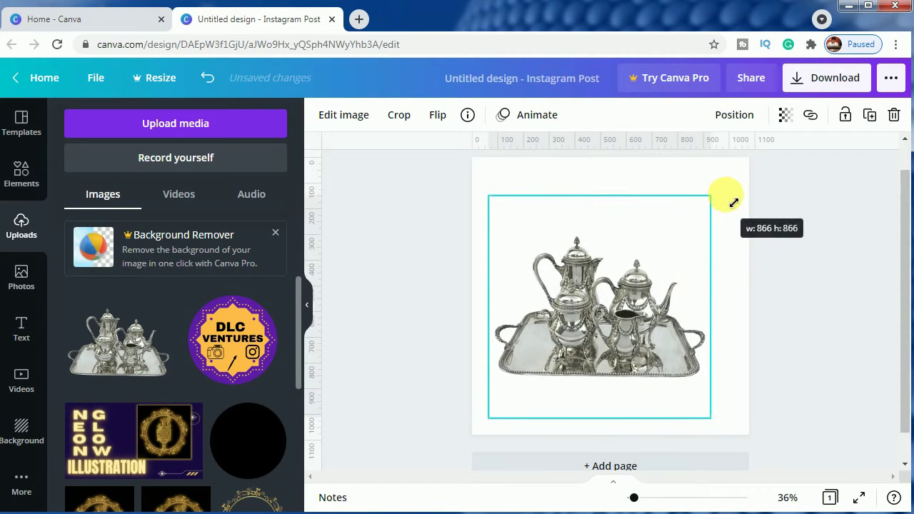
click(832, 328)
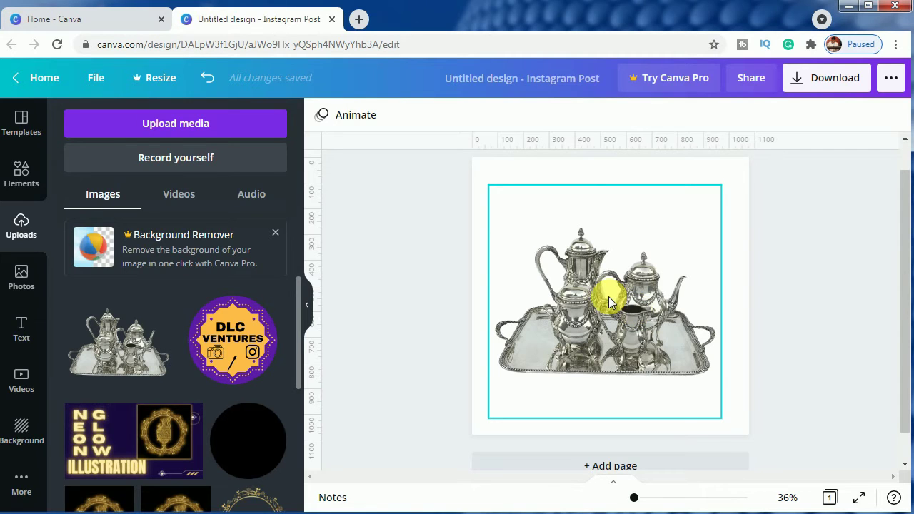
Step: Set the page background to black from Default Colours
click(520, 180)
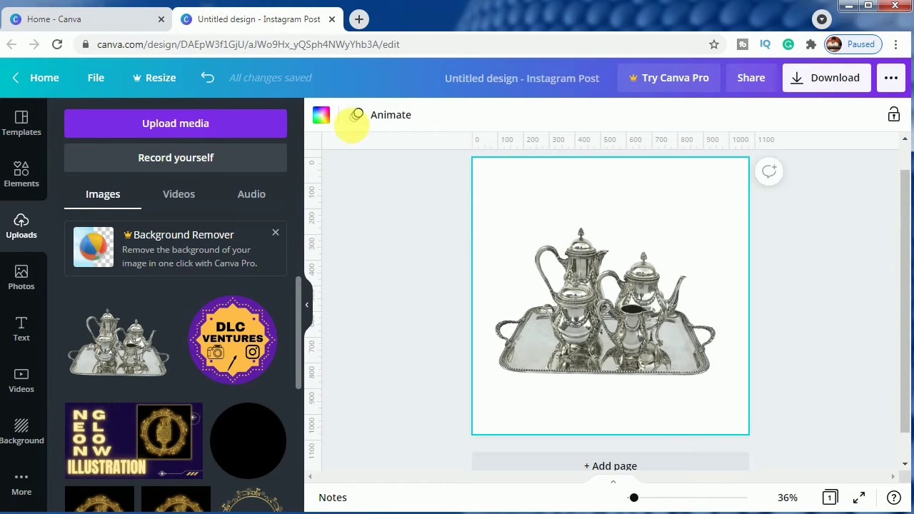
click(323, 119)
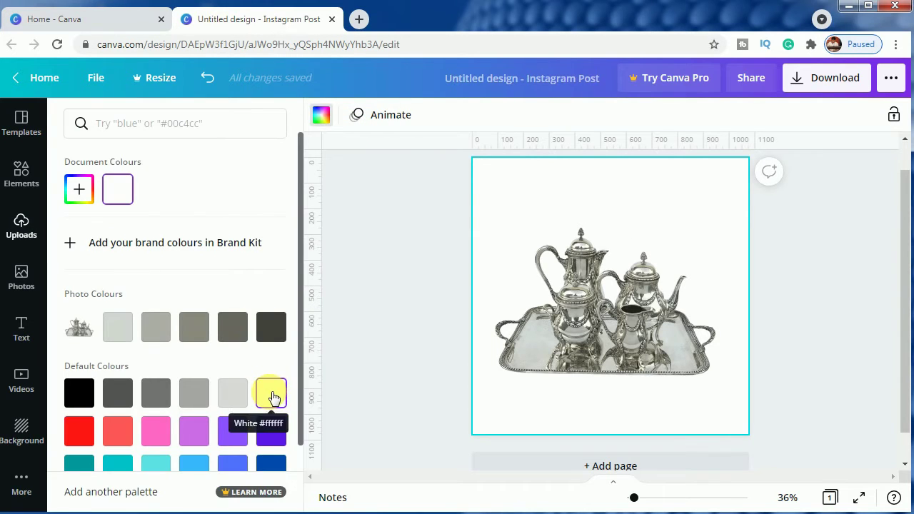
scroll(273, 397, down, 1)
click(78, 312)
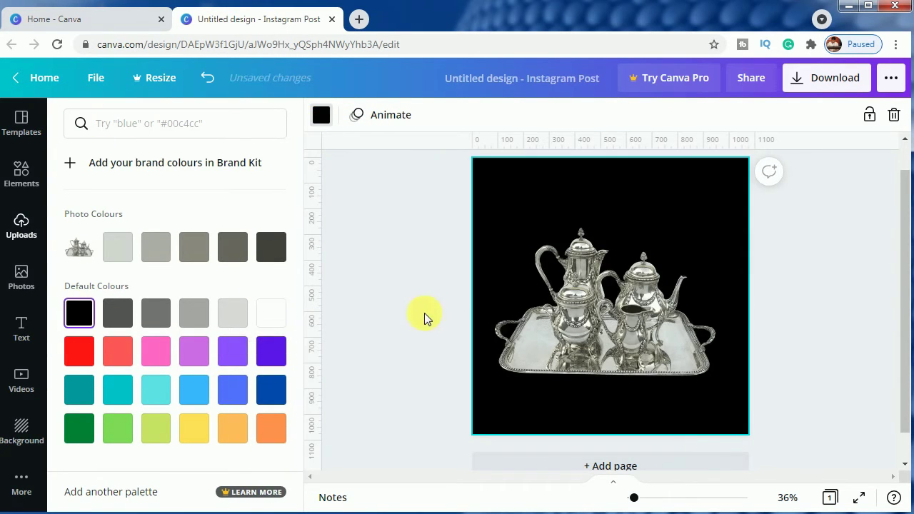
click(391, 302)
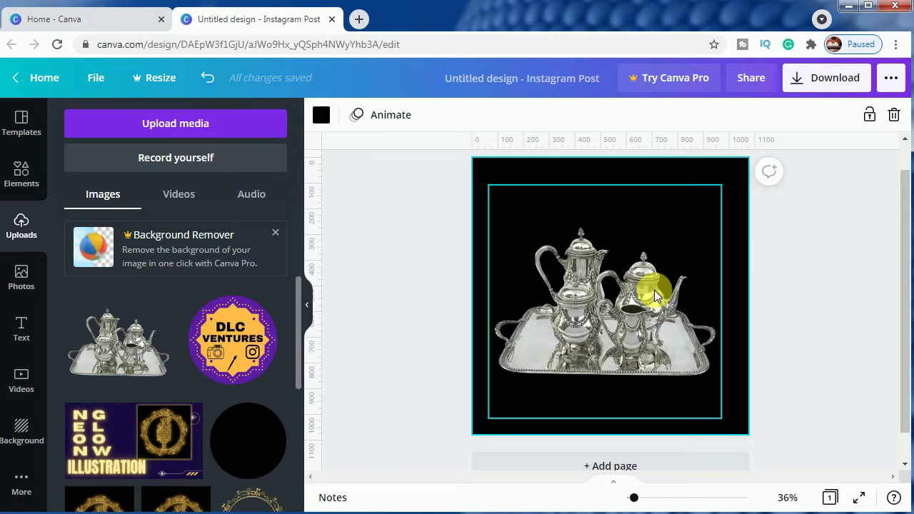
Step: Apply the Cherry duotone preset to the tea set image from Edit image
click(651, 290)
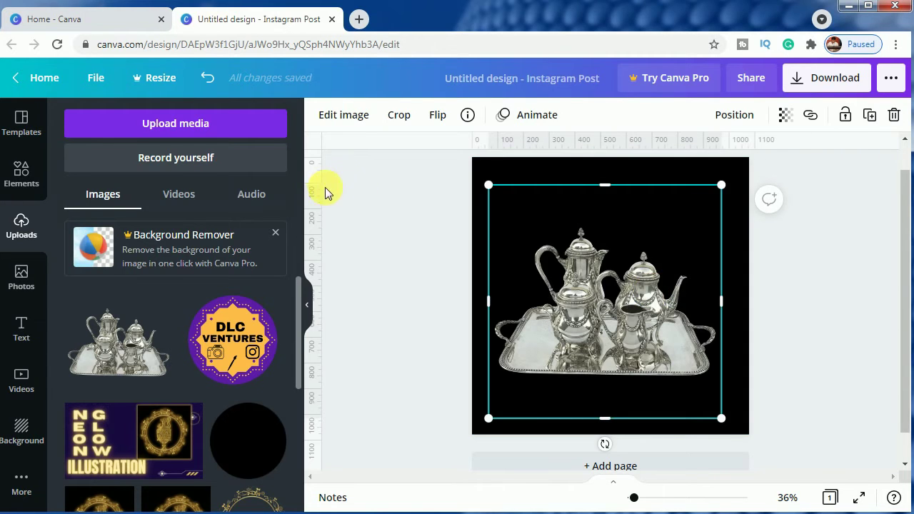
click(340, 118)
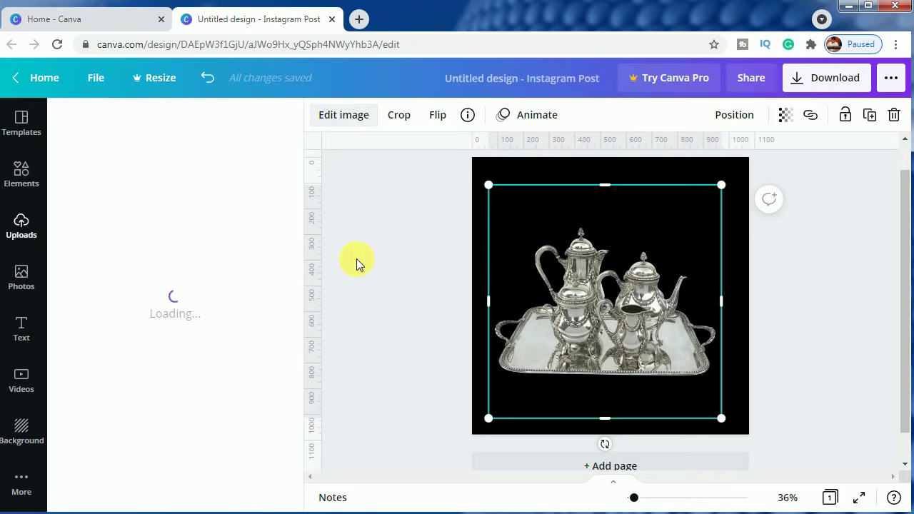
scroll(174, 328, down, 3)
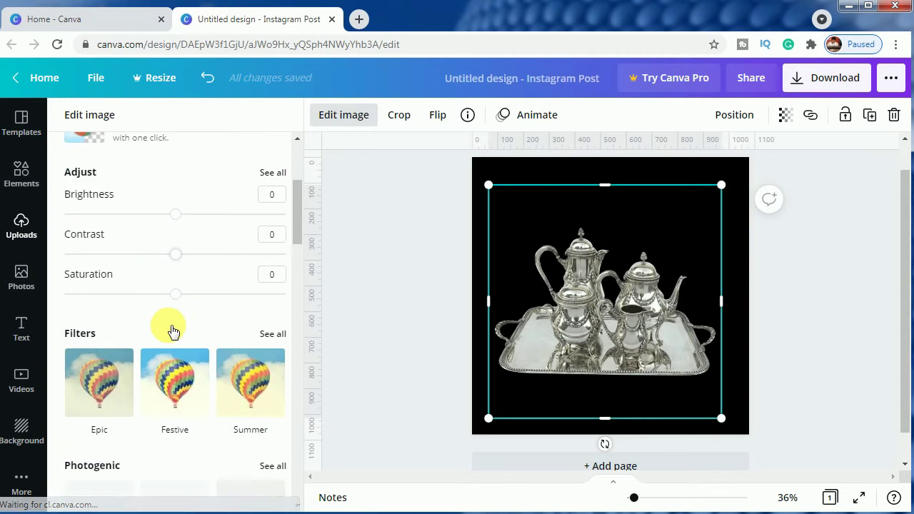
scroll(169, 330, down, 1)
scroll(169, 331, down, 2)
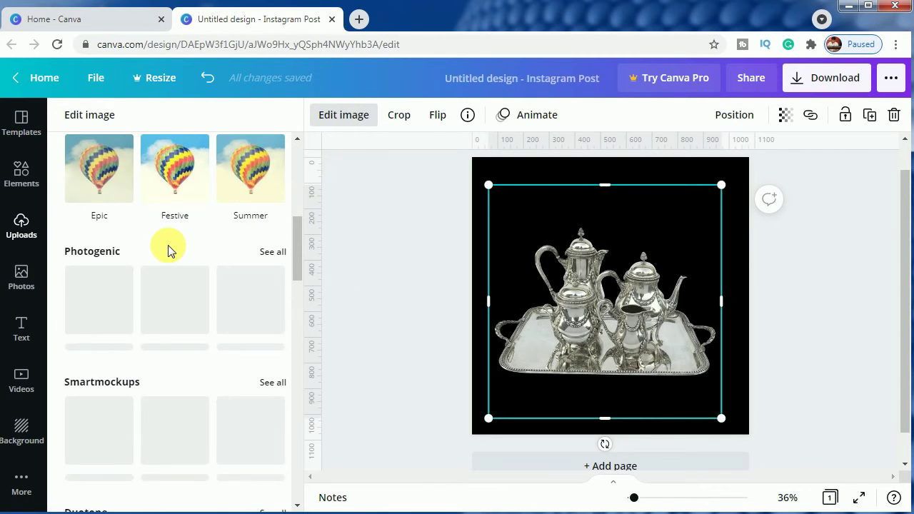
scroll(167, 246, down, 1)
scroll(168, 246, down, 2)
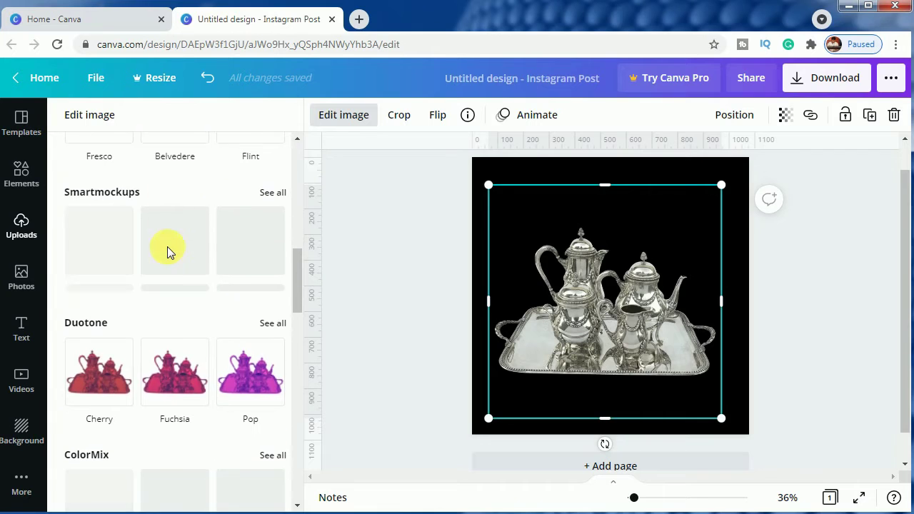
click(272, 301)
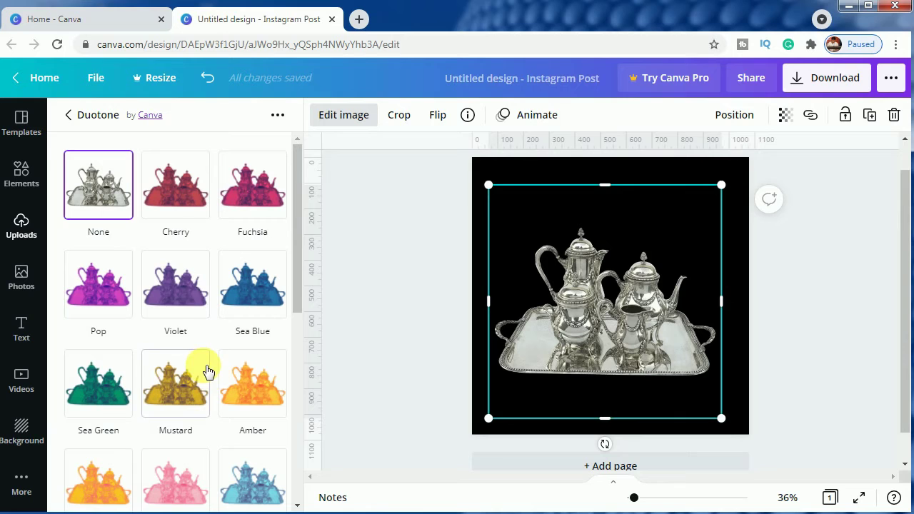
click(175, 187)
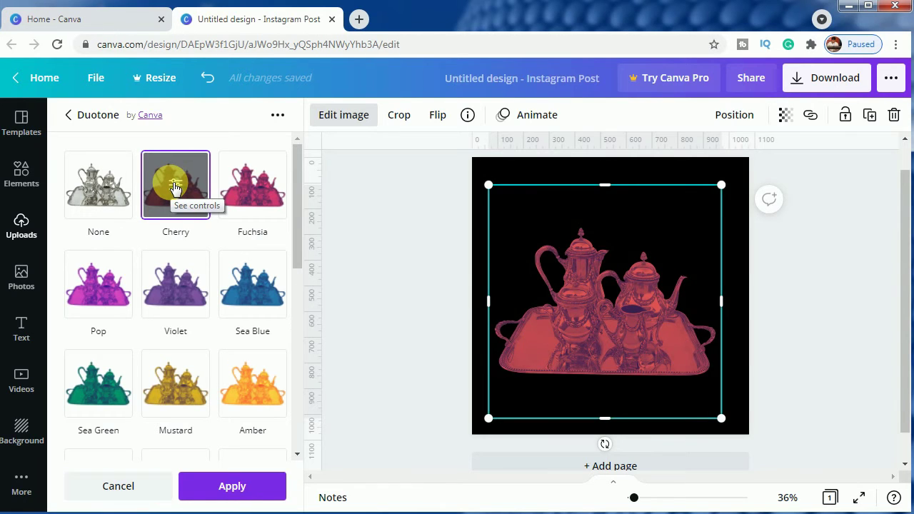
Step: Set the Cherry duotone shadows colour to black
click(175, 187)
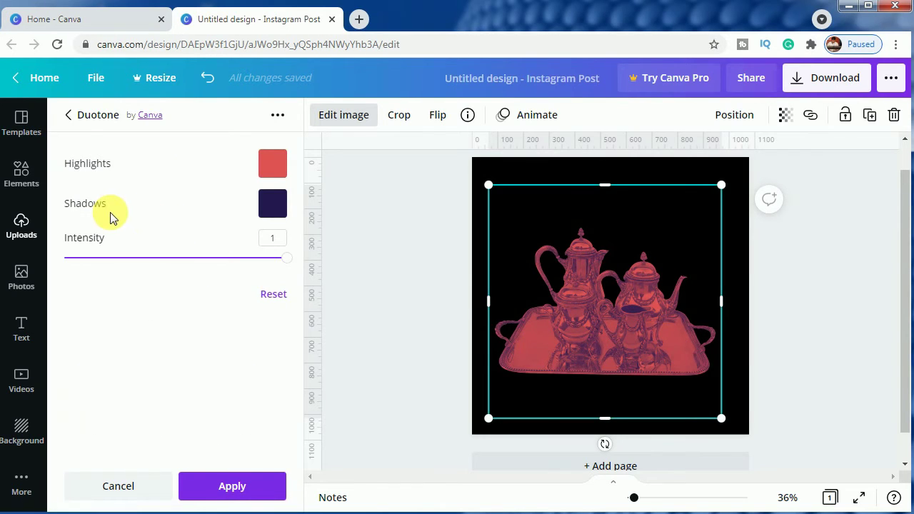
click(272, 208)
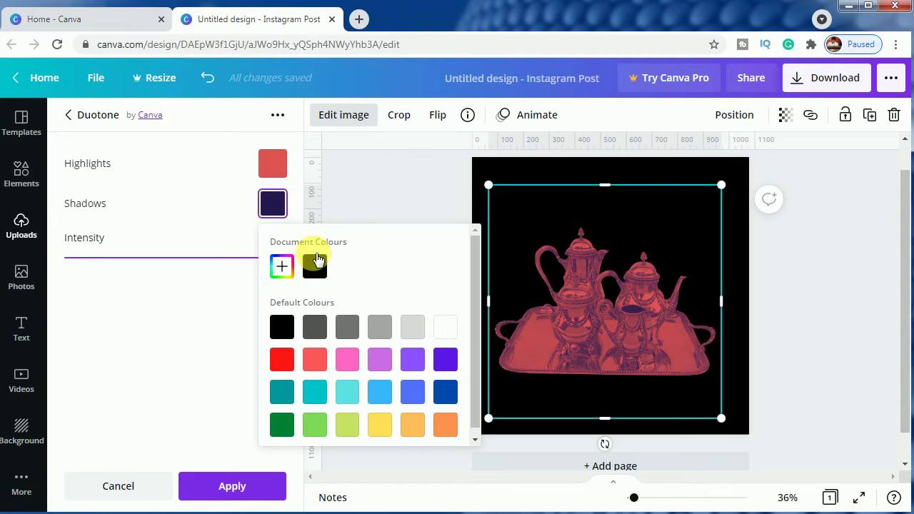
click(283, 327)
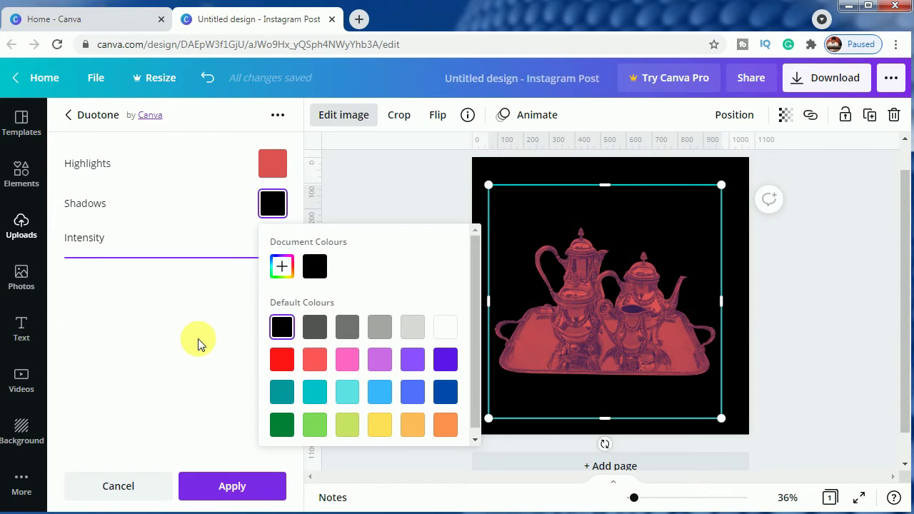
click(195, 338)
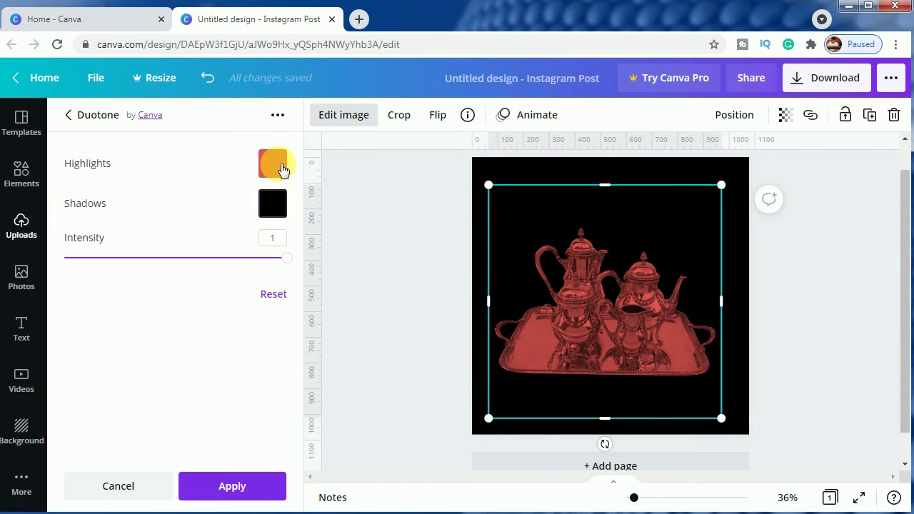
Step: Change the duotone highlights to yellow, then fine-tune it to a bright gold
click(281, 167)
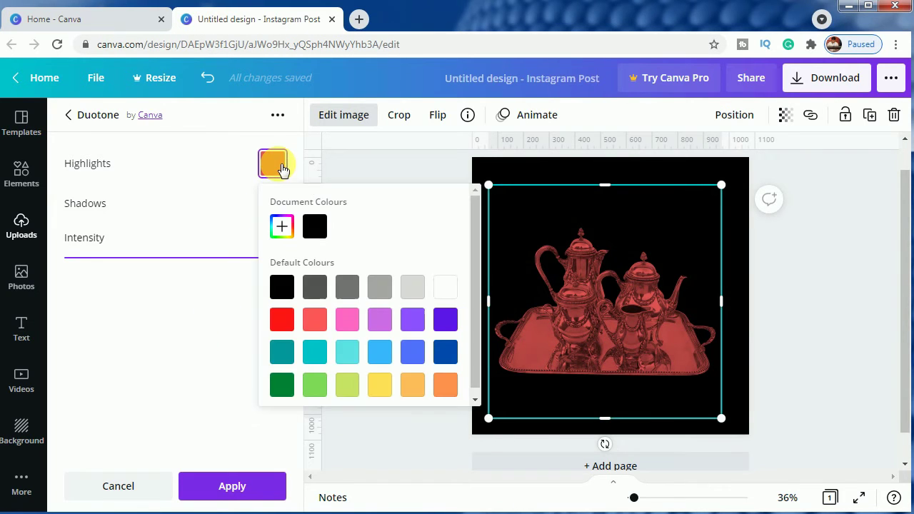
click(380, 386)
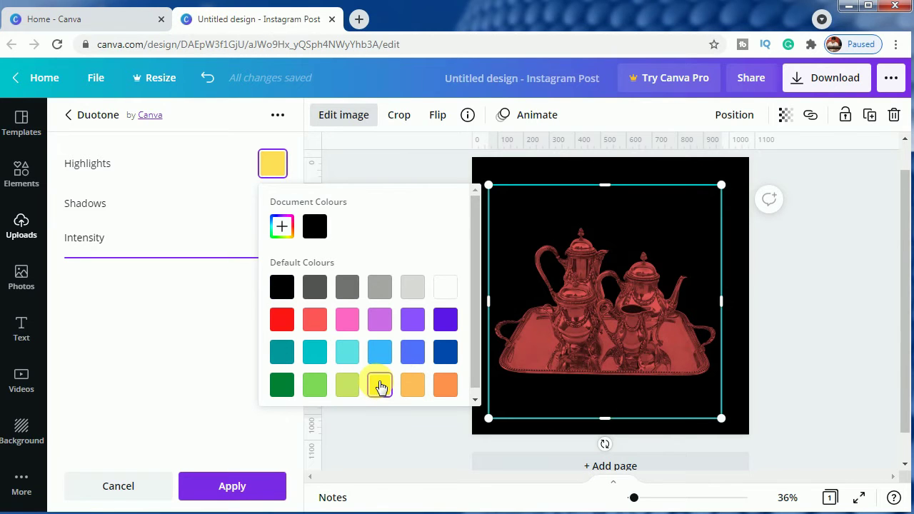
click(282, 227)
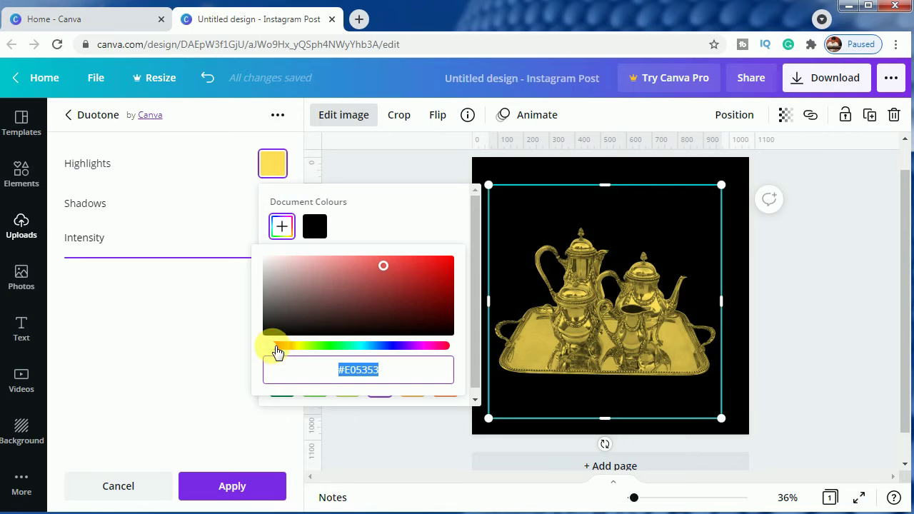
drag(278, 351, 293, 346)
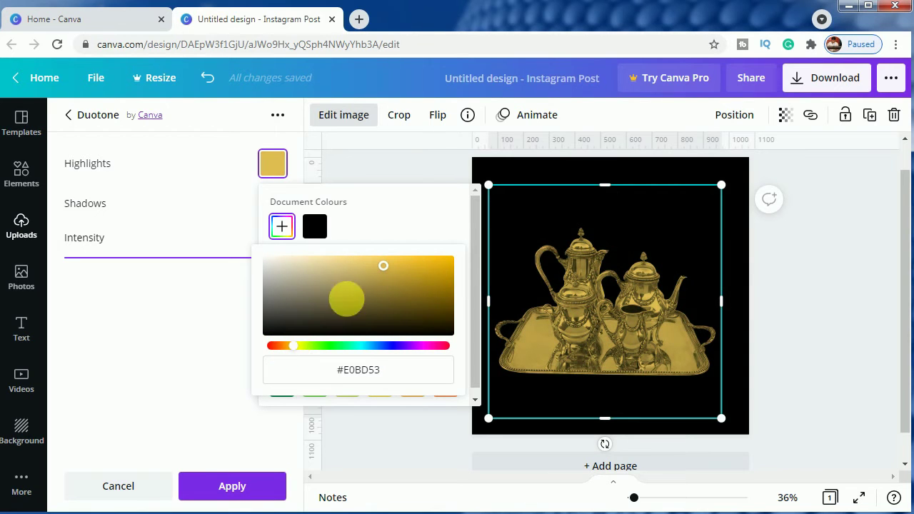
mouse_move(384, 266)
mouse_down()
mouse_move(432, 260)
mouse_move(409, 255)
mouse_up()
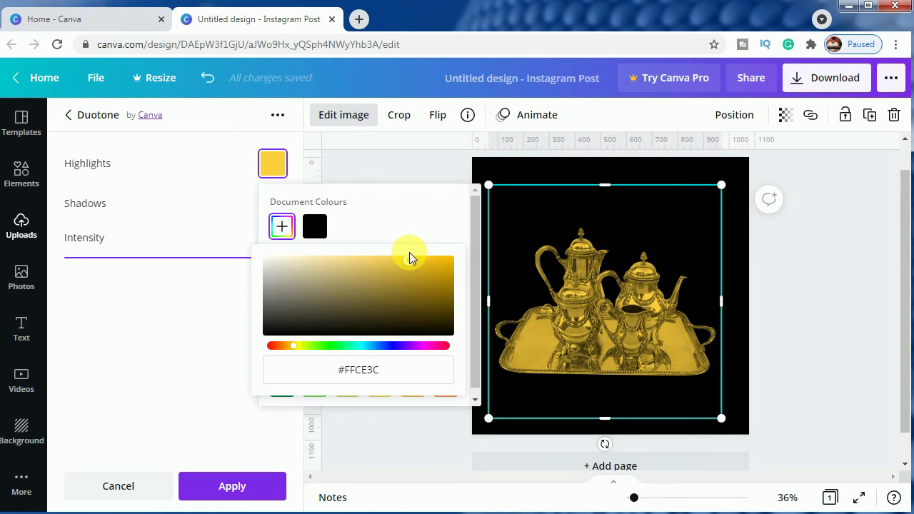
drag(415, 258, 424, 258)
click(190, 333)
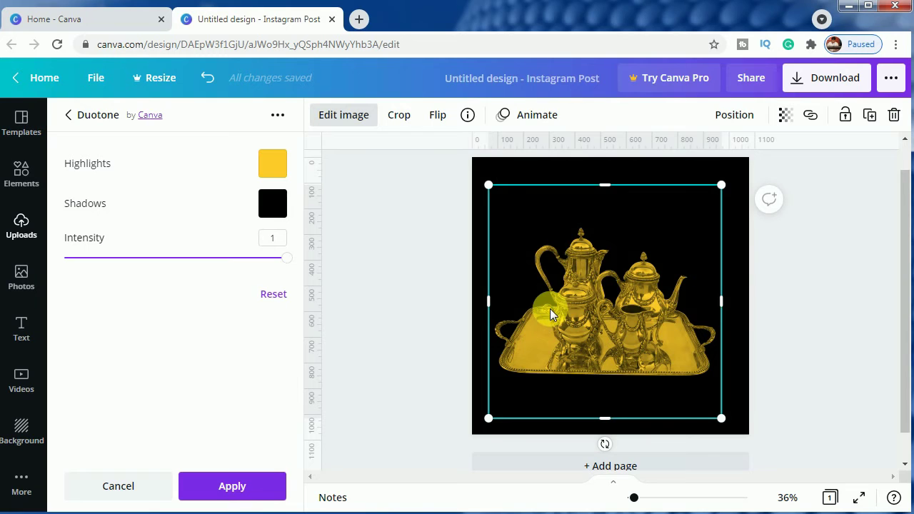
Step: Lower the gold duotone intensity to 0.9 and close the duotone settings
drag(287, 258, 277, 258)
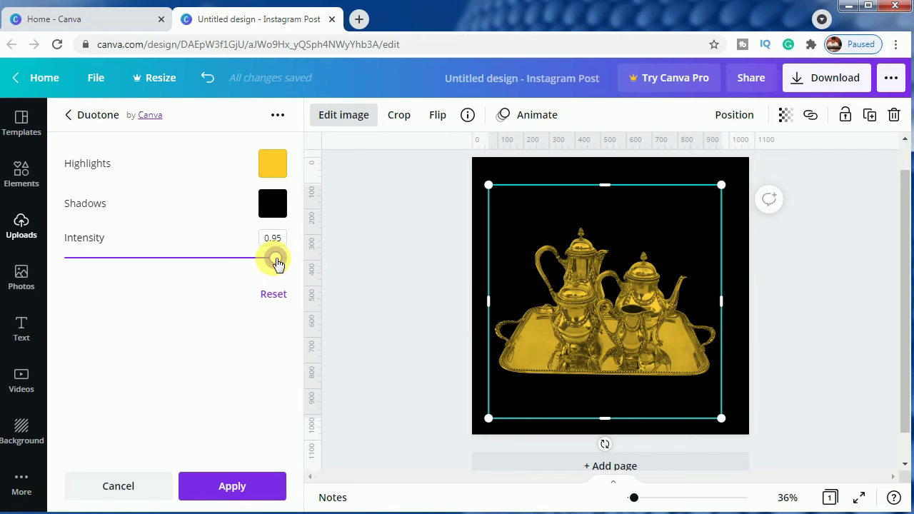
drag(277, 263, 273, 264)
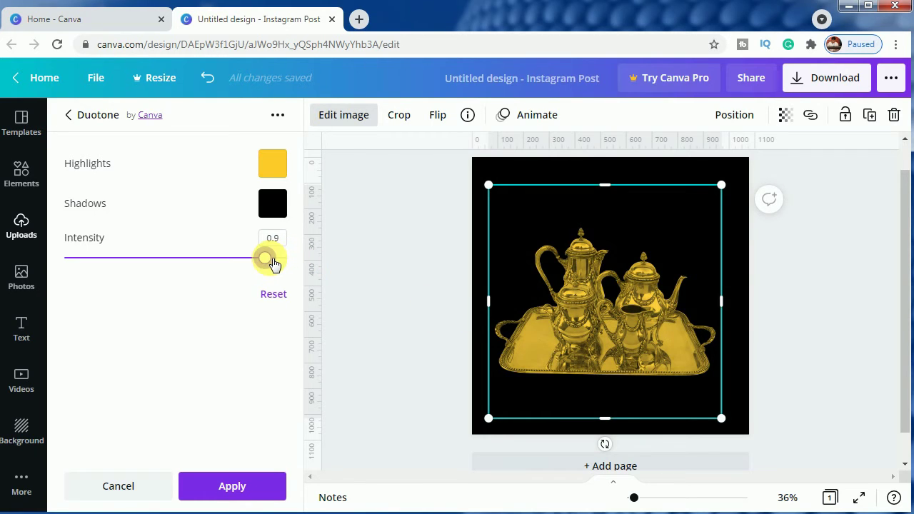
click(394, 289)
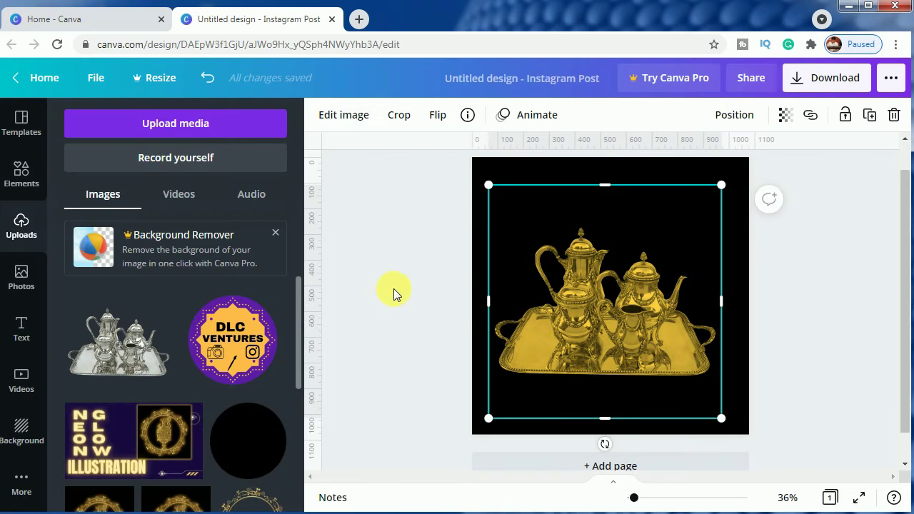
click(450, 297)
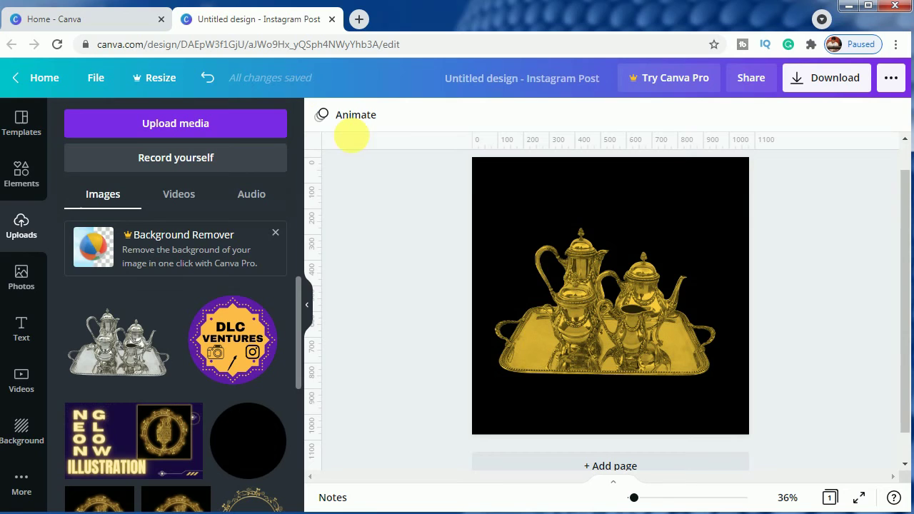
Step: Raise the tea set image's brightness to 15 and saturation to 27
click(567, 312)
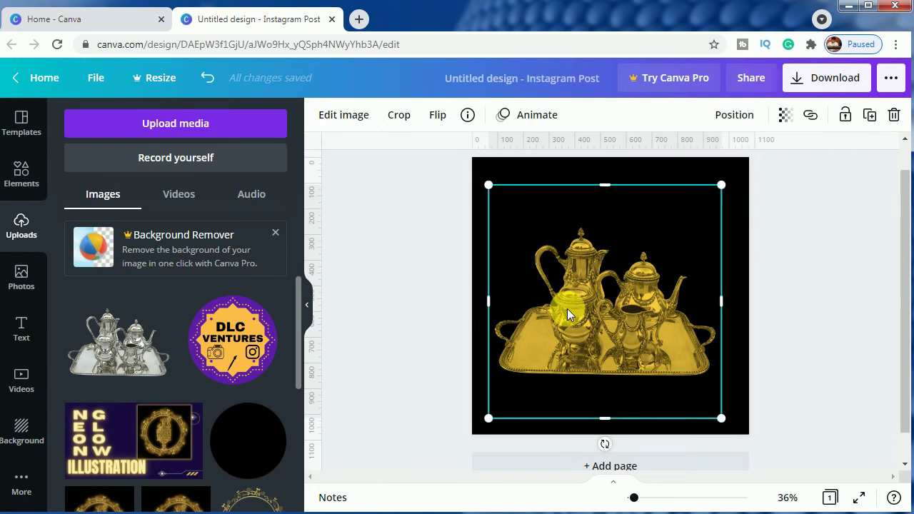
click(333, 119)
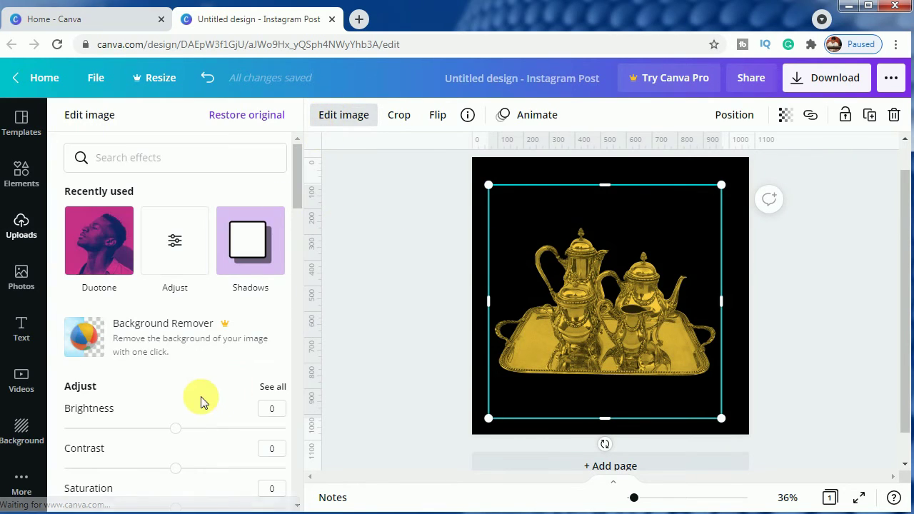
click(273, 386)
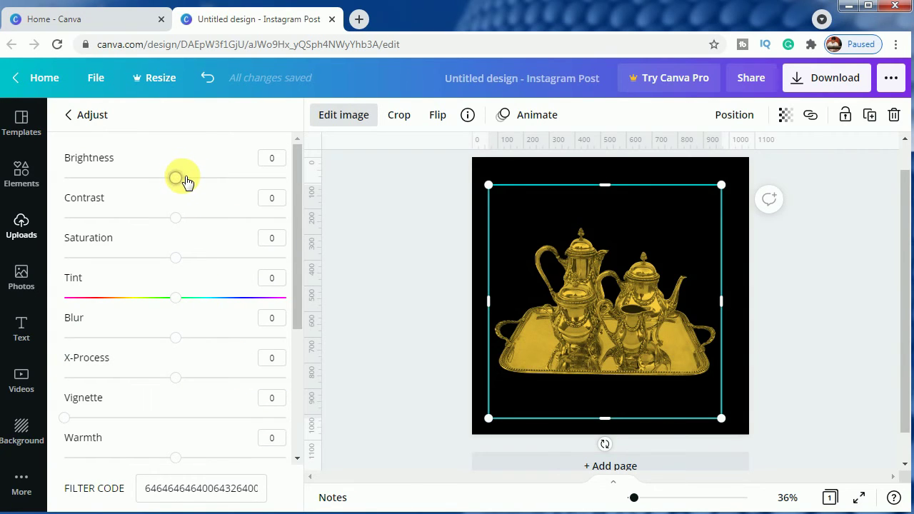
mouse_move(184, 182)
mouse_down()
mouse_move(200, 182)
mouse_move(193, 180)
mouse_up()
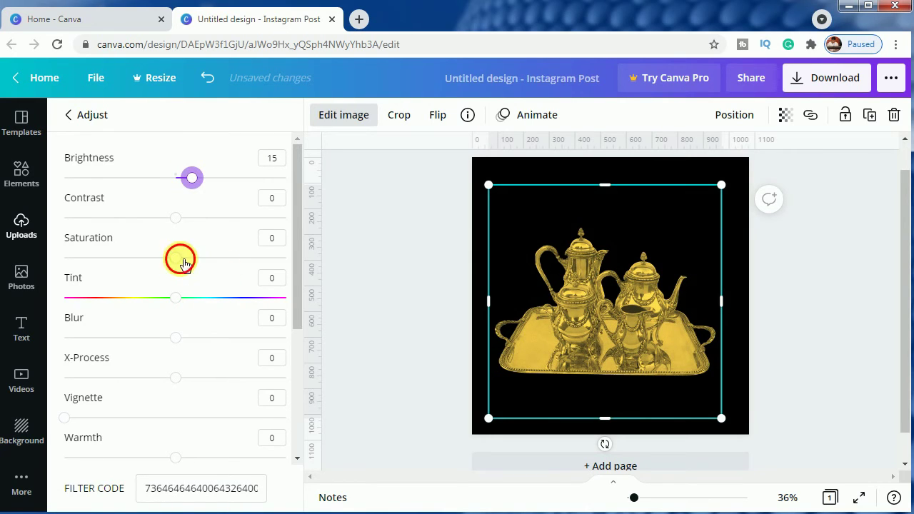
drag(176, 258, 209, 264)
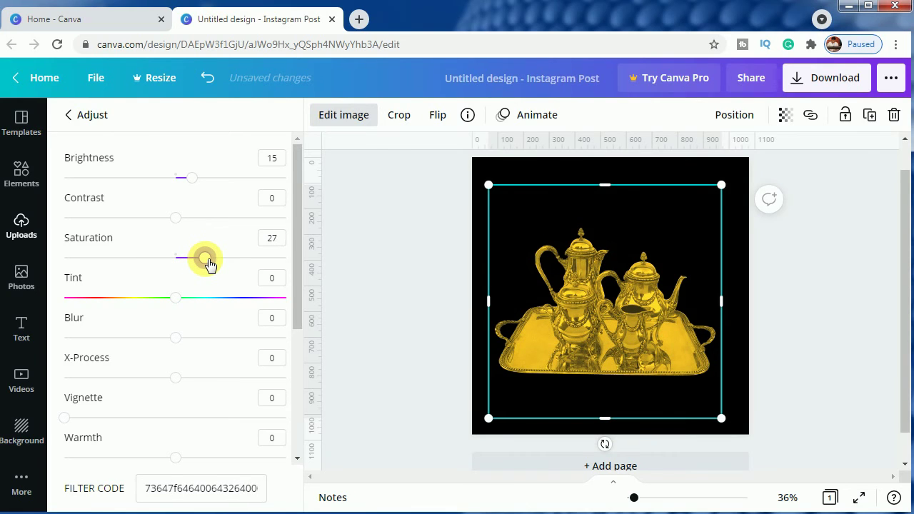
click(349, 318)
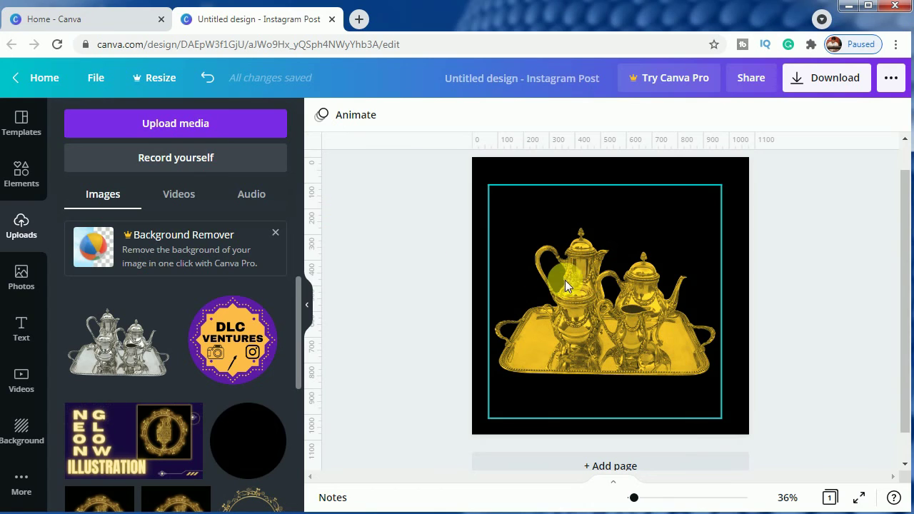
Step: Reopen the tea set's image effects to review brightness 15 and saturation 27
click(543, 280)
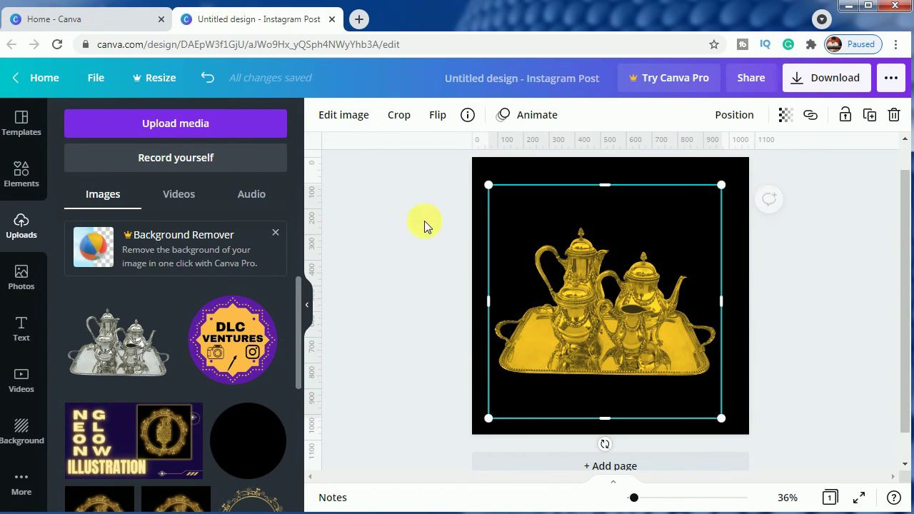
click(336, 118)
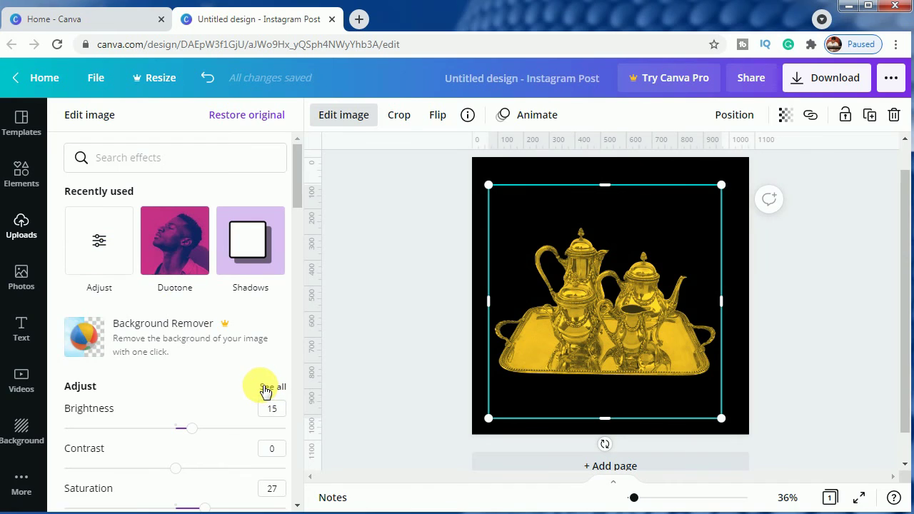
scroll(262, 389, down, 1)
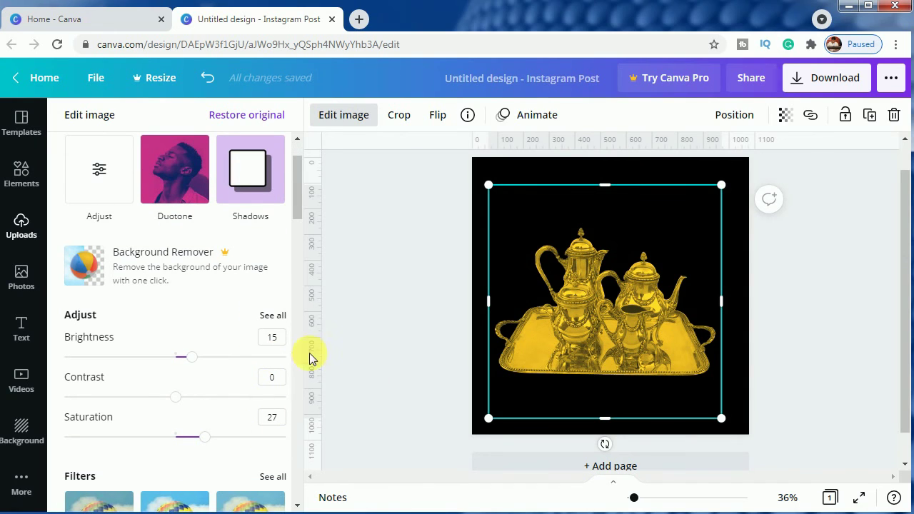